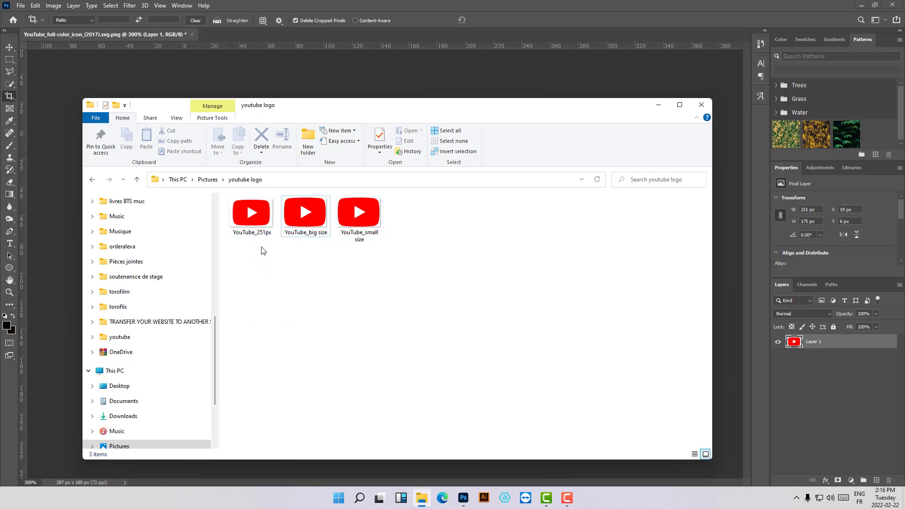
Check the file details of the YouTube_big size and YouTube_251px images in the youtube logo folder
mouse_move(307, 227)
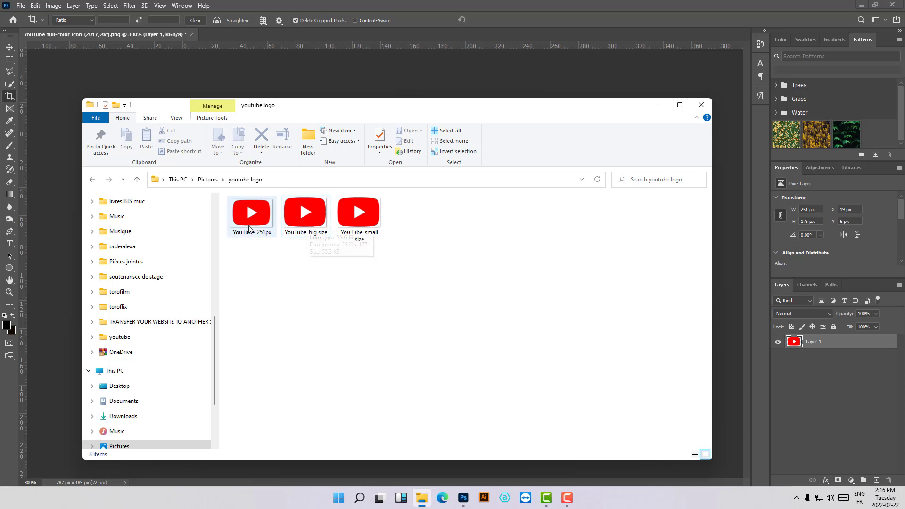
mouse_move(246, 234)
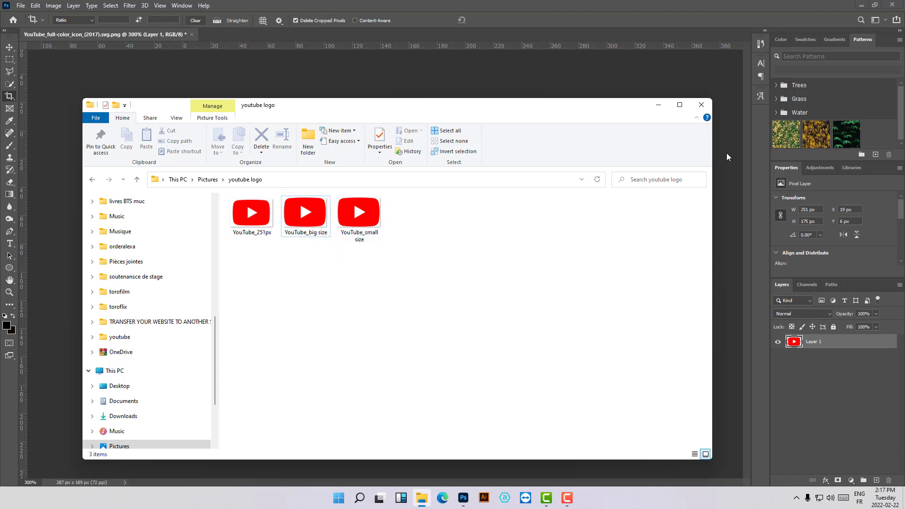
drag(637, 100, 556, 96)
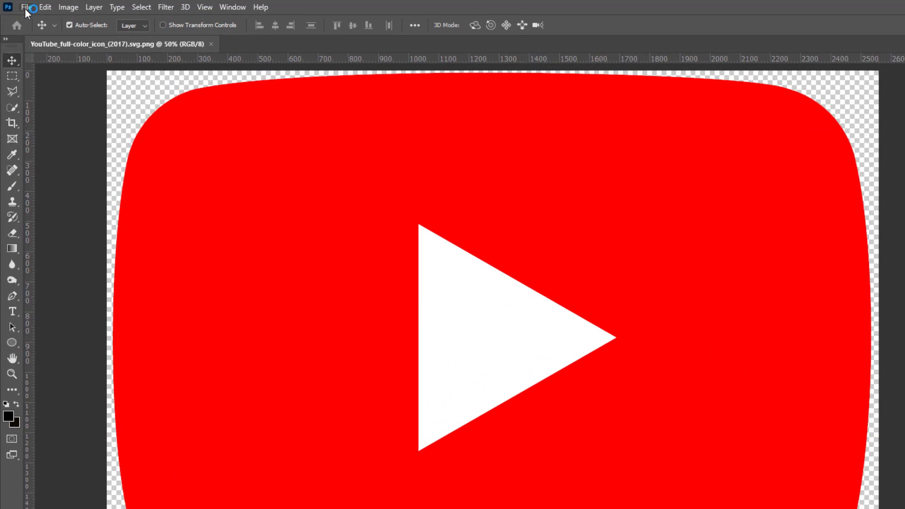
Start saving the logo as a PNG copy on the computer, in the youtube logo folder inside Pictures
click(25, 7)
click(55, 153)
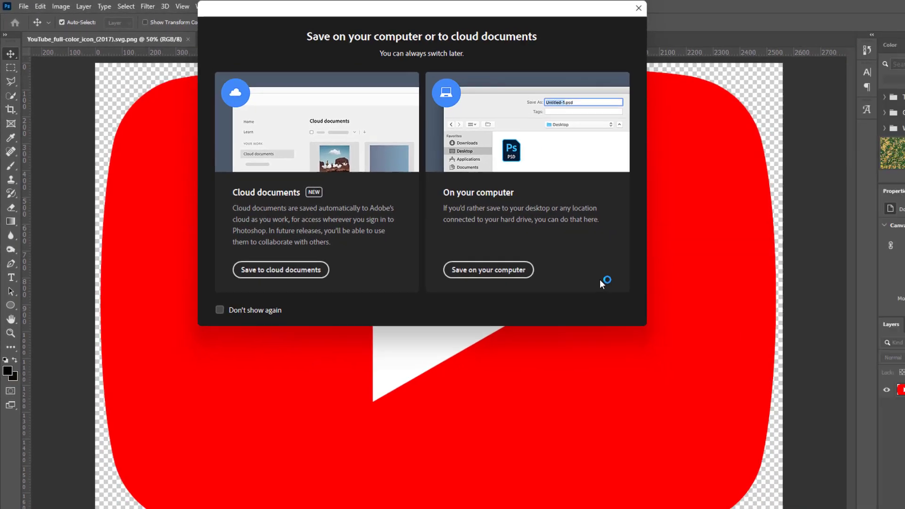
click(549, 303)
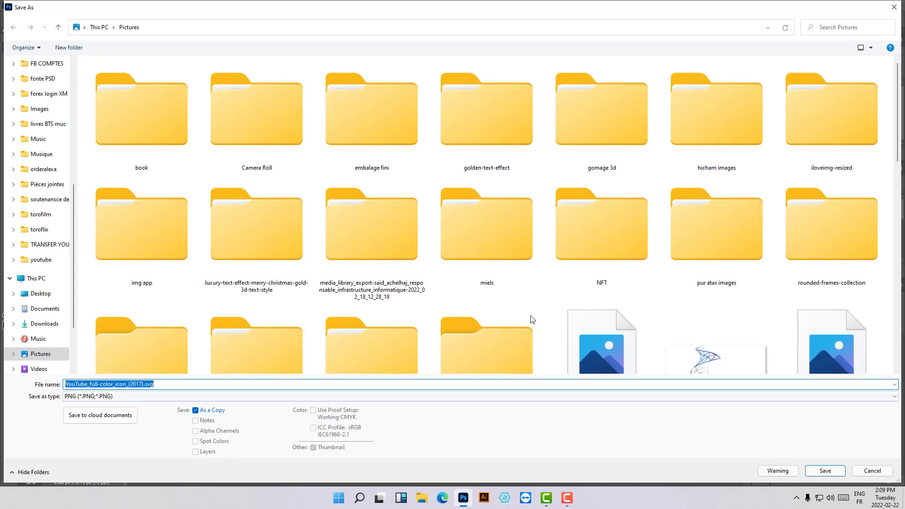
scroll(486, 351, down, 2)
double_click(486, 353)
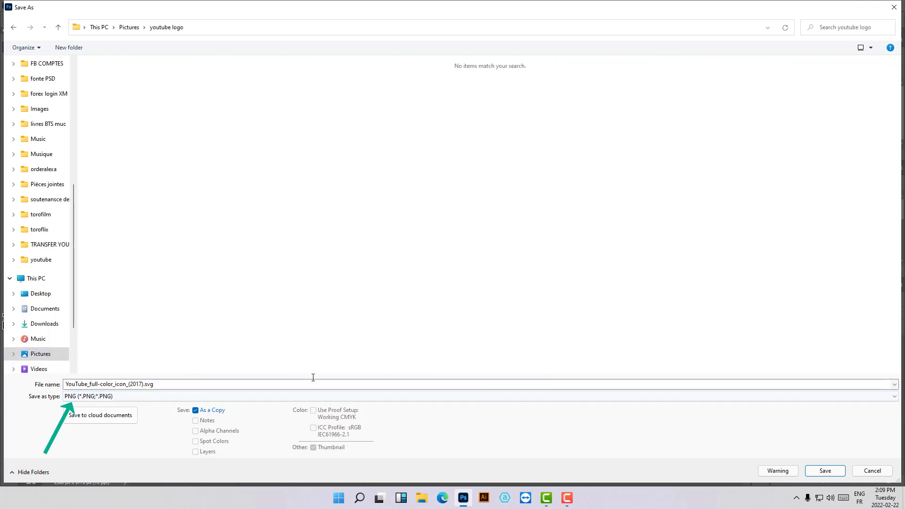
Save the PNG copy as "YouTube_small size" with the smallest file size option, and check the file's details in its folder
drag(90, 384, 155, 384)
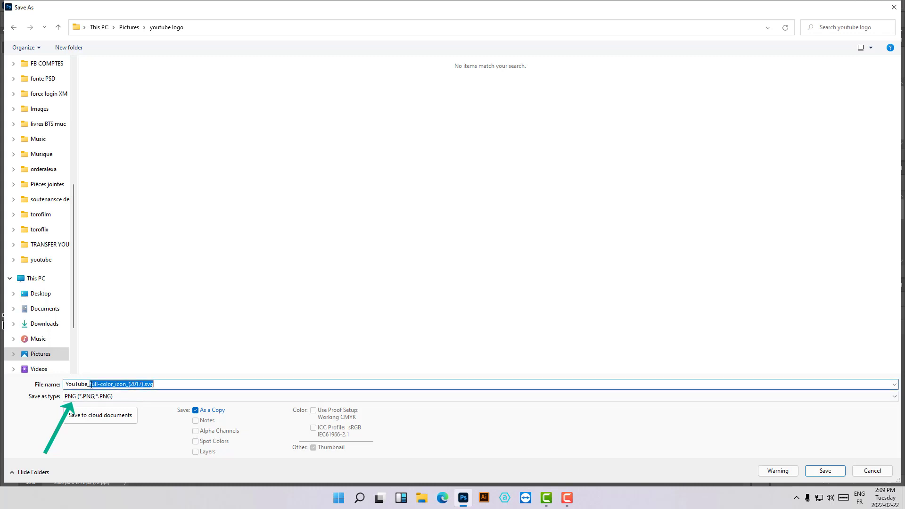
text(small)
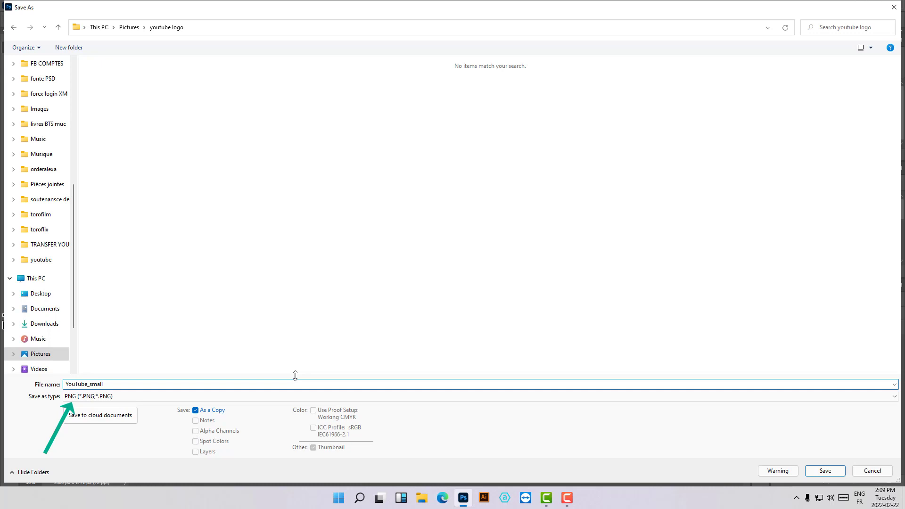
text( size)
click(833, 474)
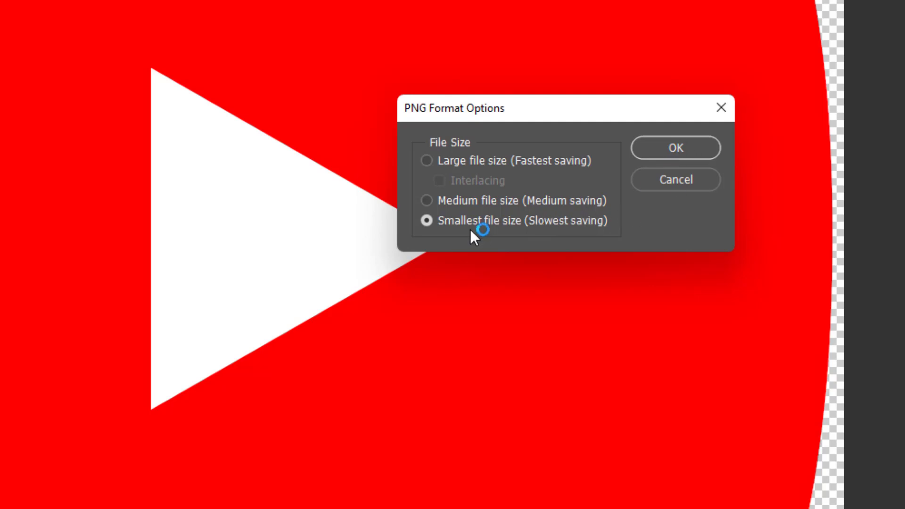
click(676, 148)
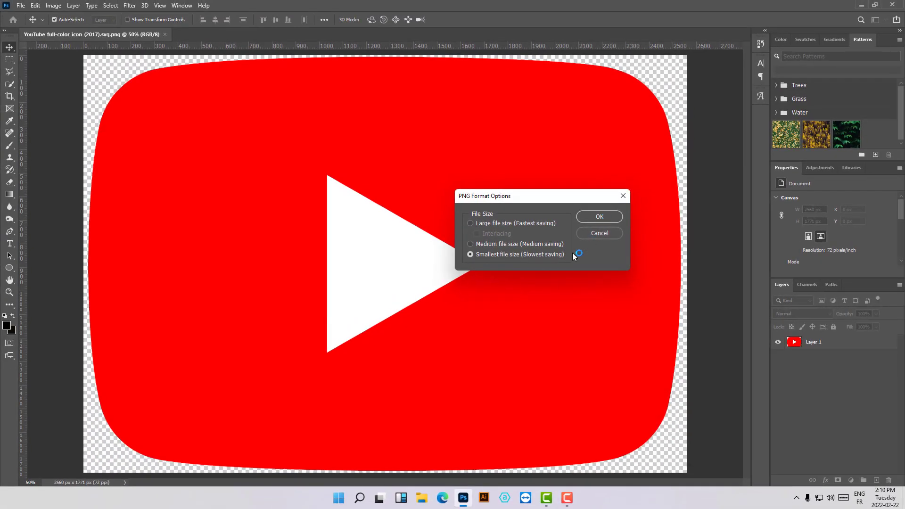
click(601, 217)
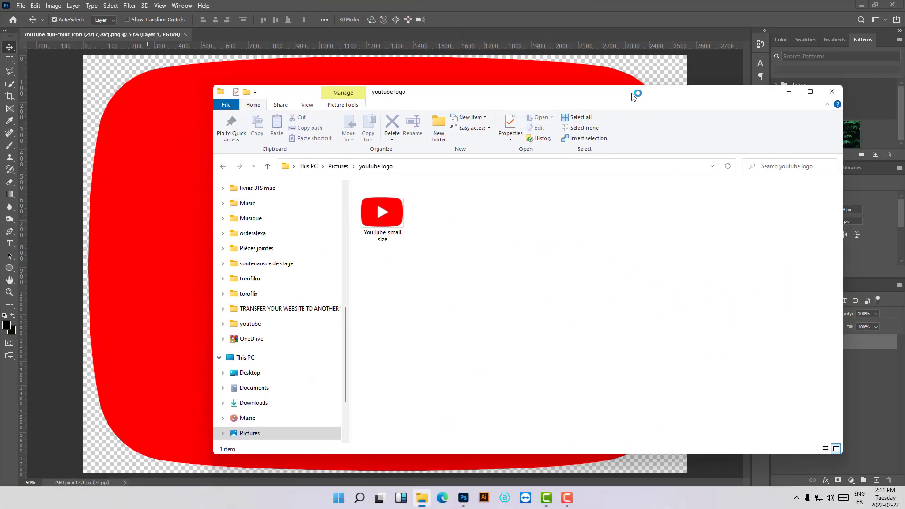
click(371, 233)
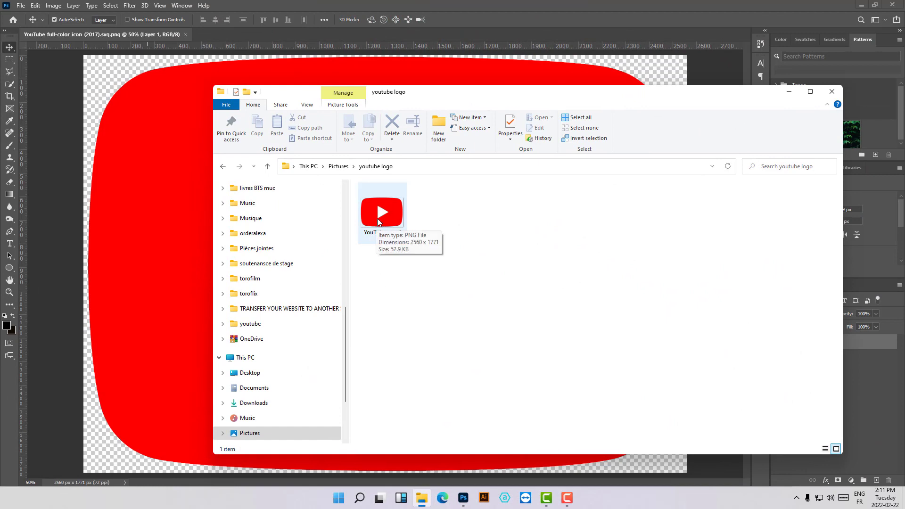
double_click(372, 229)
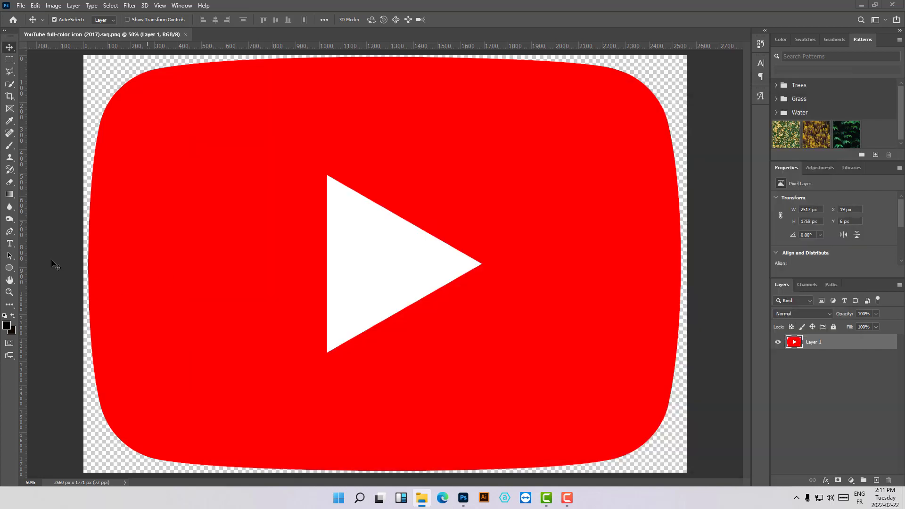
Start saving another PNG copy of the logo on the computer, in the youtube logo folder
click(21, 5)
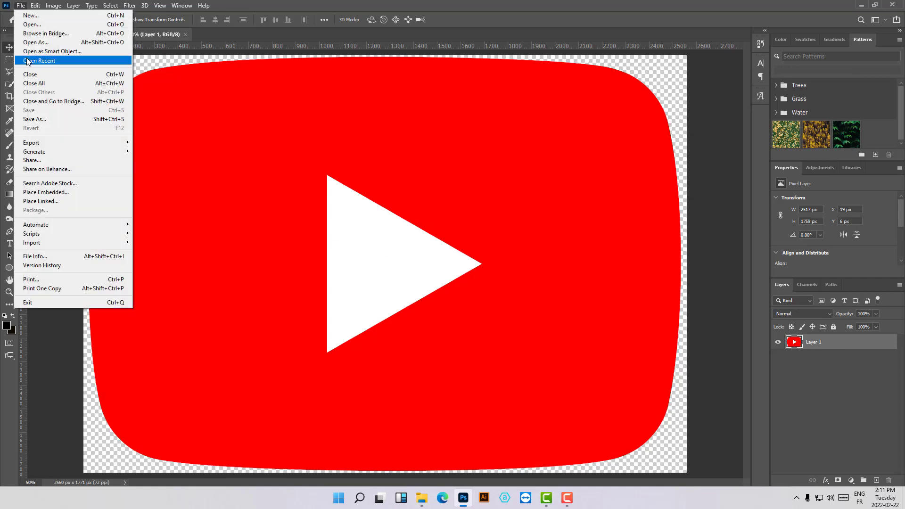
click(45, 119)
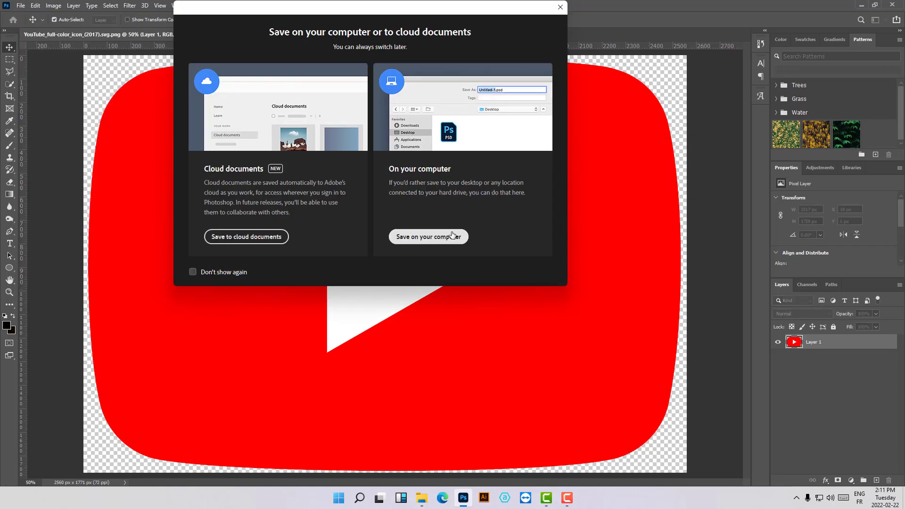
click(451, 233)
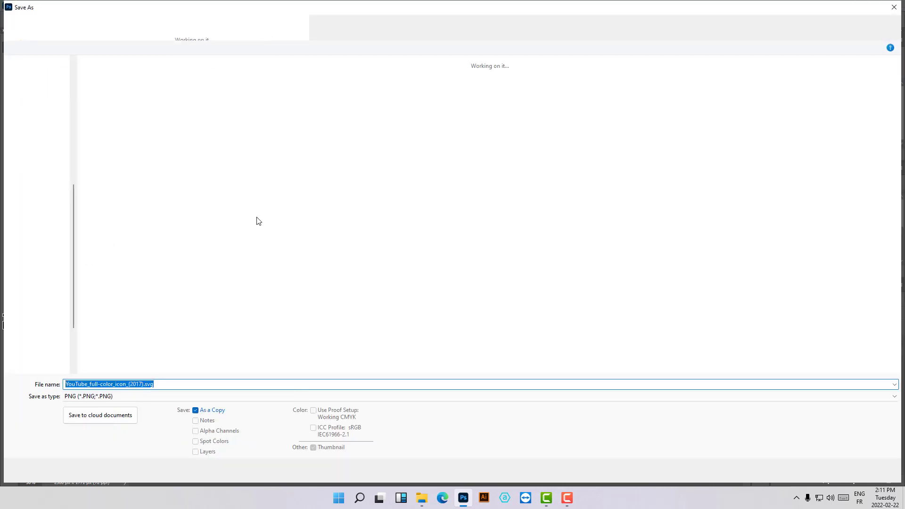
double_click(476, 334)
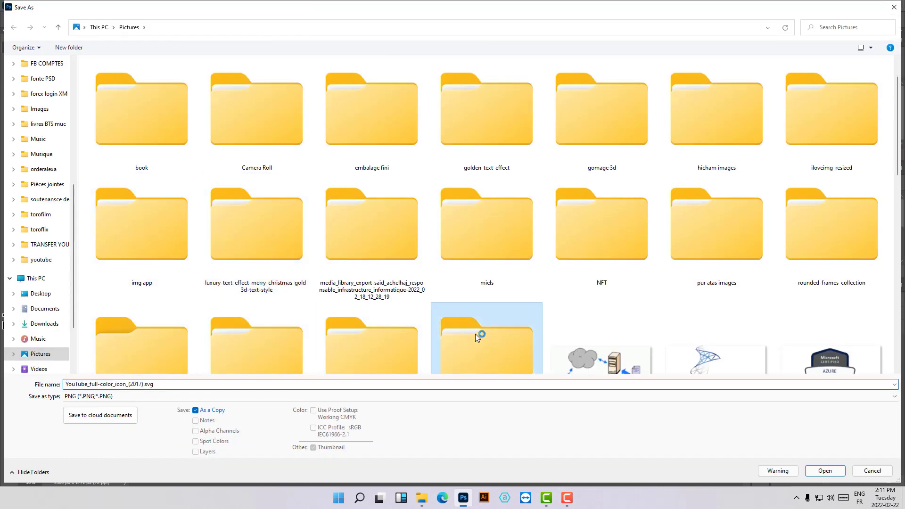
Save this PNG copy as "YouTube_big size" with the large file size (fastest saving) option
double_click(118, 385)
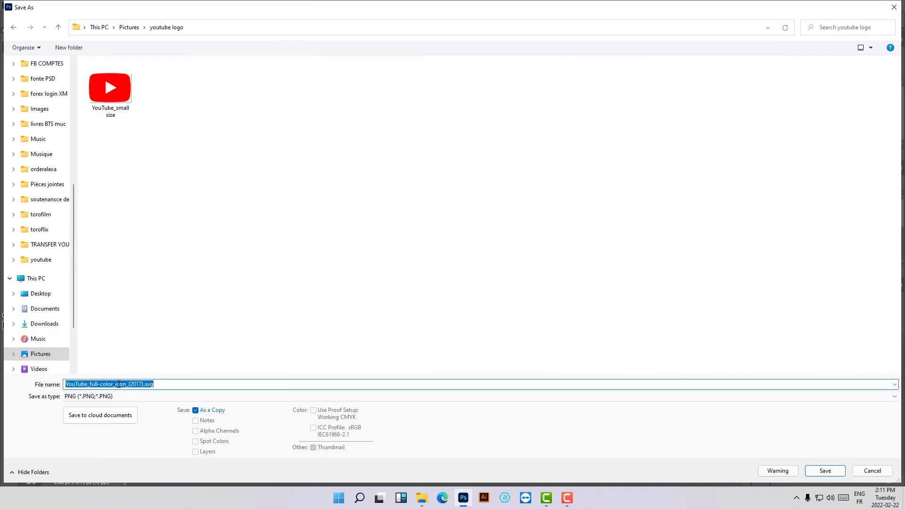
click(91, 385)
drag(90, 384, 178, 384)
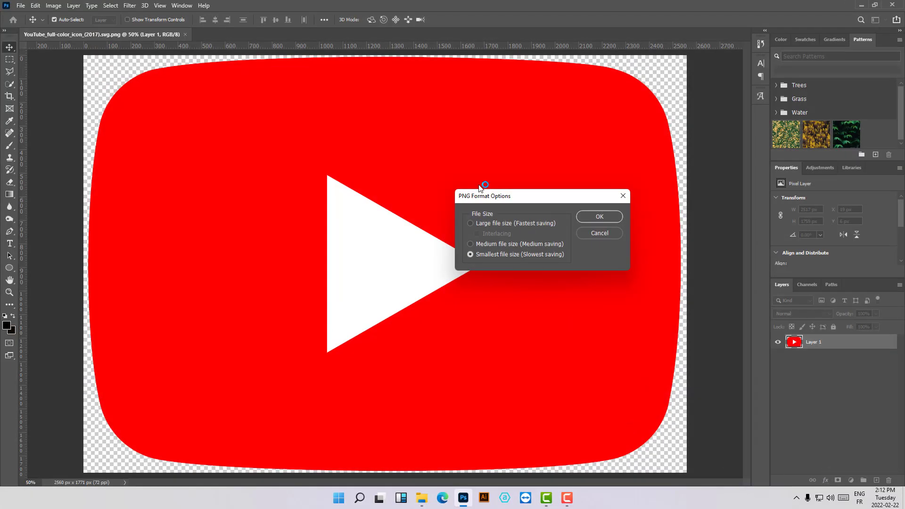
click(471, 223)
click(598, 218)
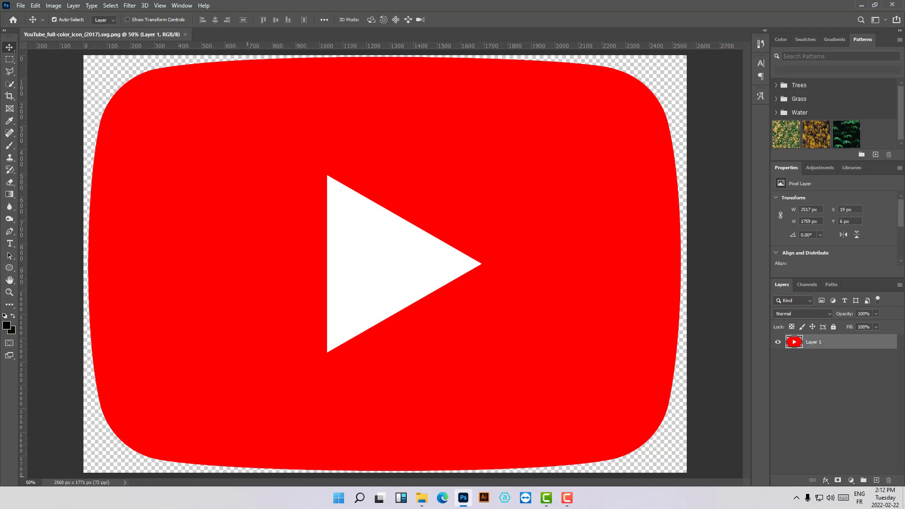
Compare the dimensions and file sizes of YouTube_big size and YouTube_small size in the youtube logo folder
click(422, 497)
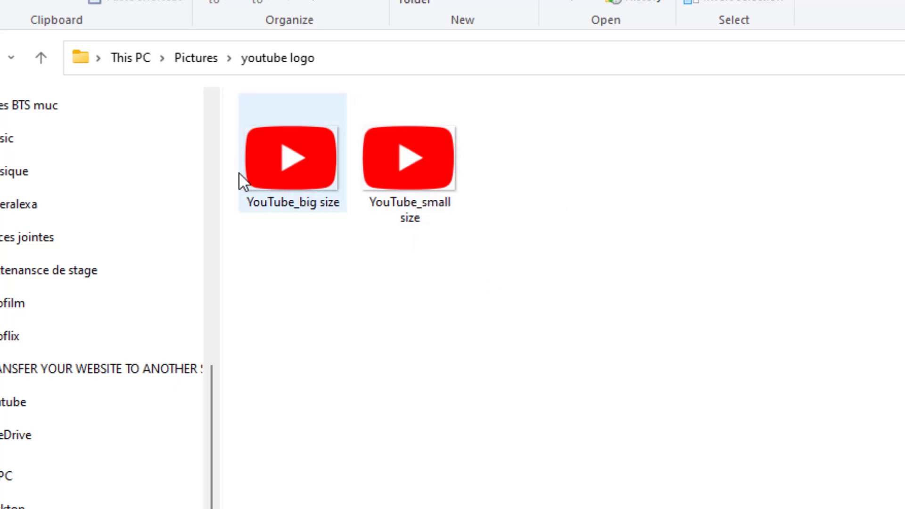
mouse_move(281, 176)
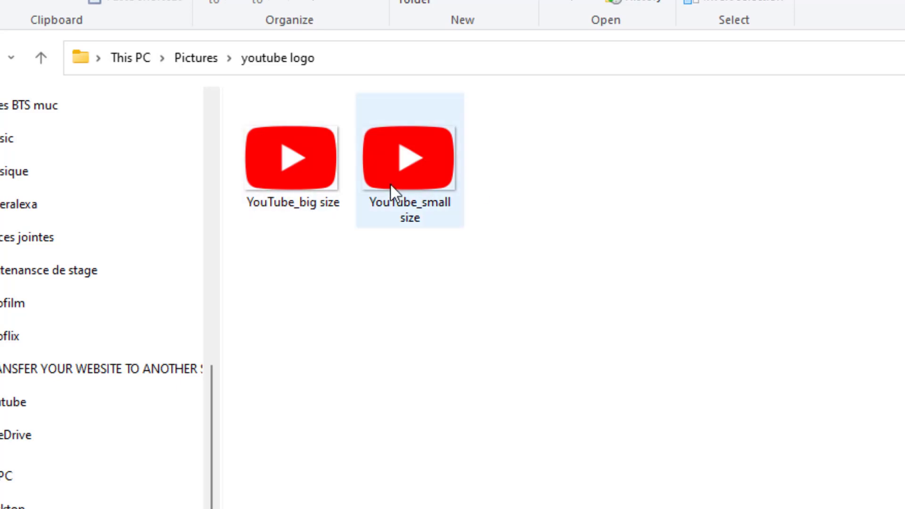
mouse_move(321, 176)
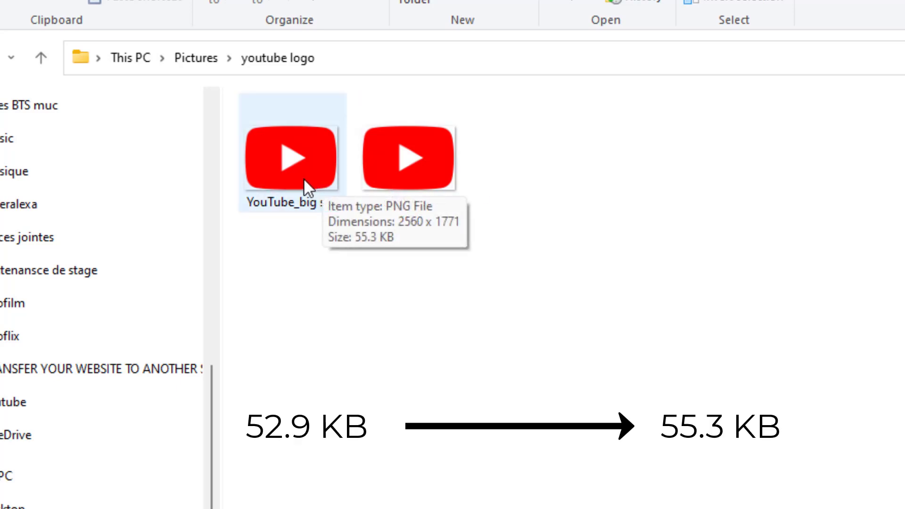
mouse_move(430, 171)
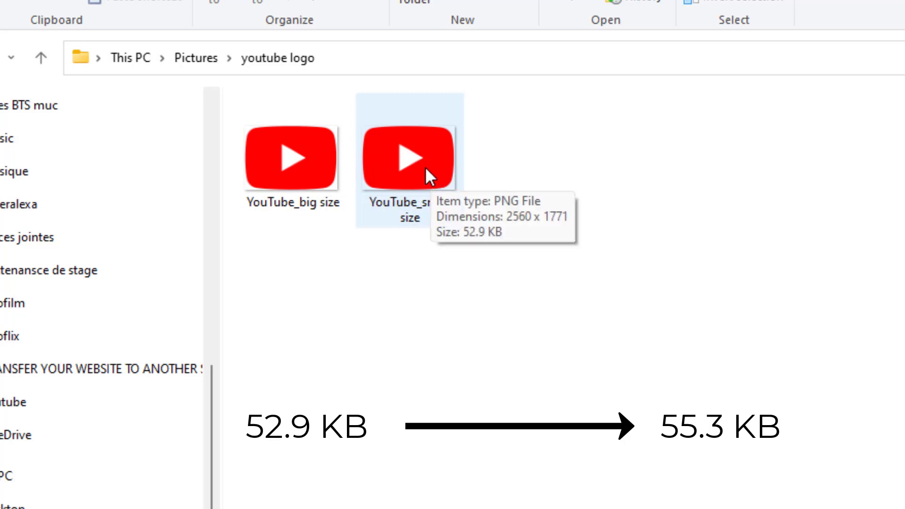
double_click(290, 190)
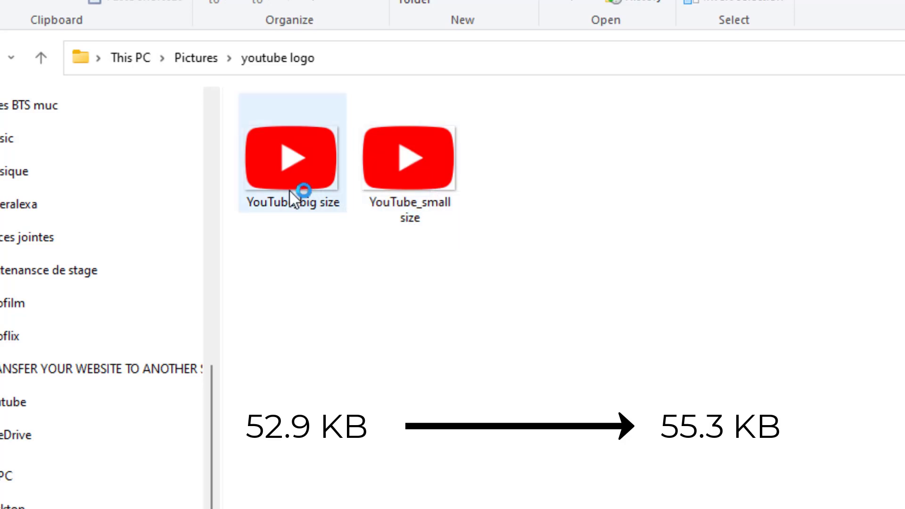
mouse_move(290, 190)
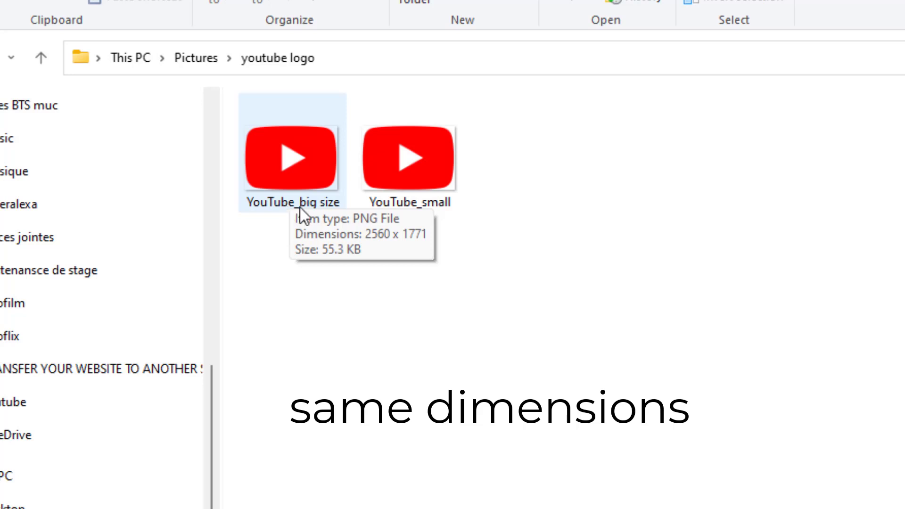
mouse_move(406, 187)
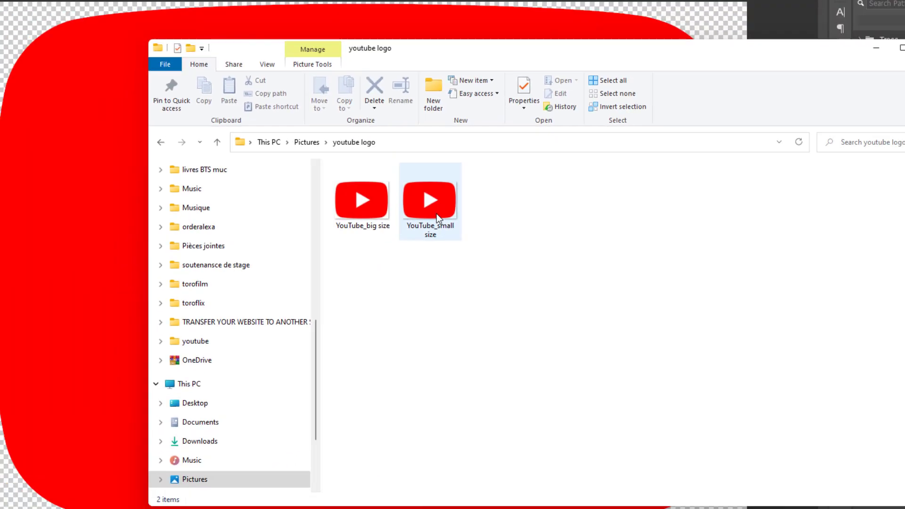
mouse_move(401, 183)
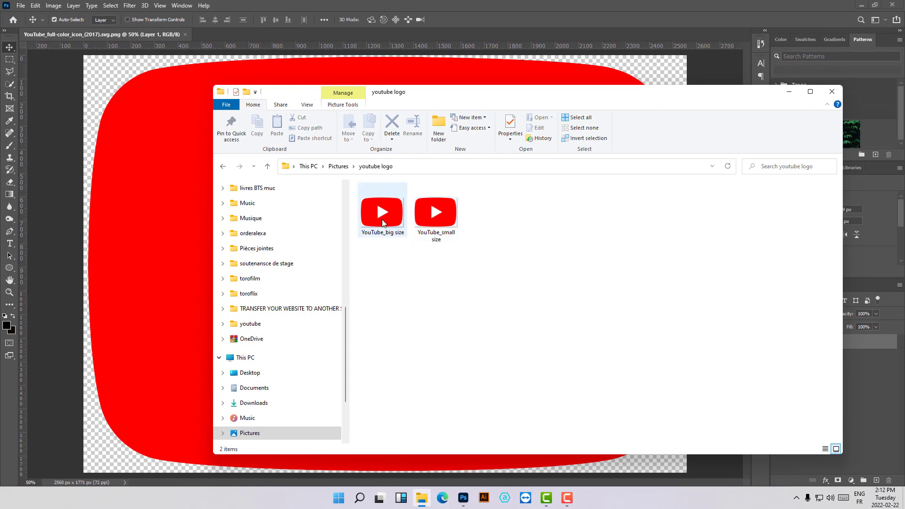
mouse_move(382, 219)
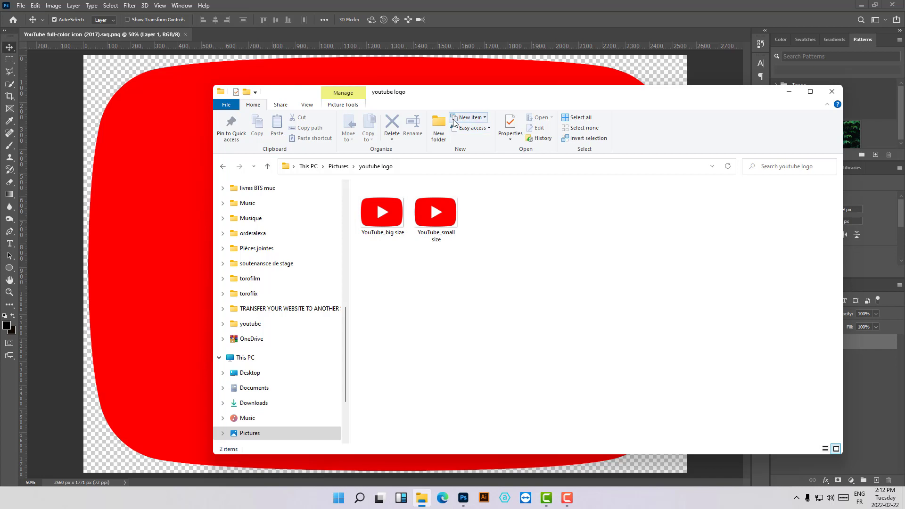
Move the youtube logo folder window aside and minimize it to return to the logo document in Photoshop
drag(388, 88, 387, 96)
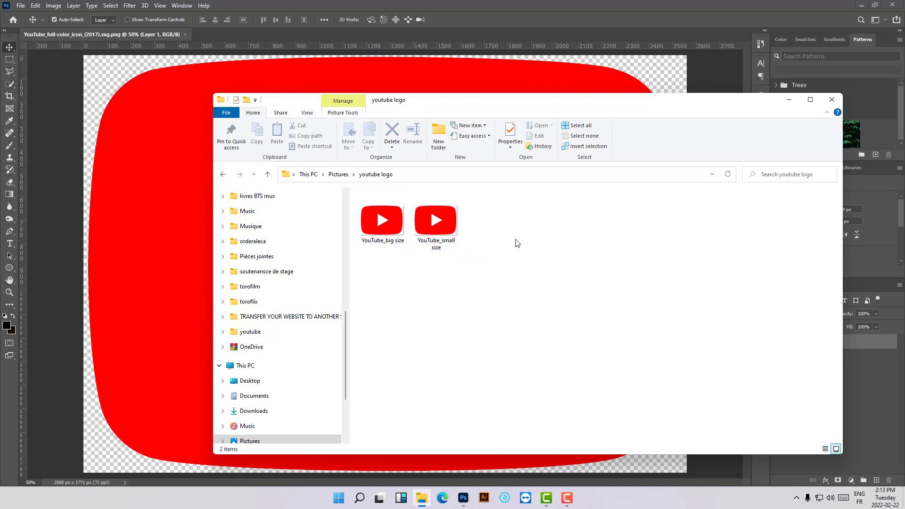
drag(530, 101, 399, 106)
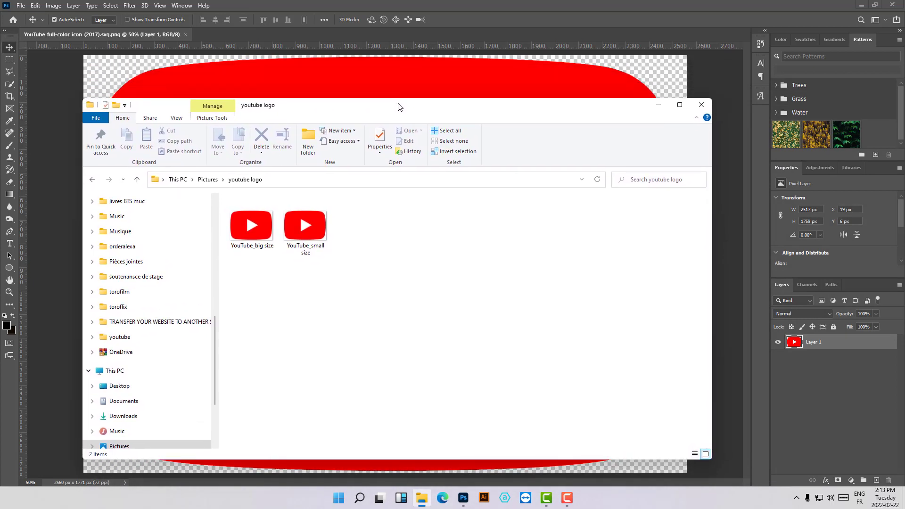
click(659, 105)
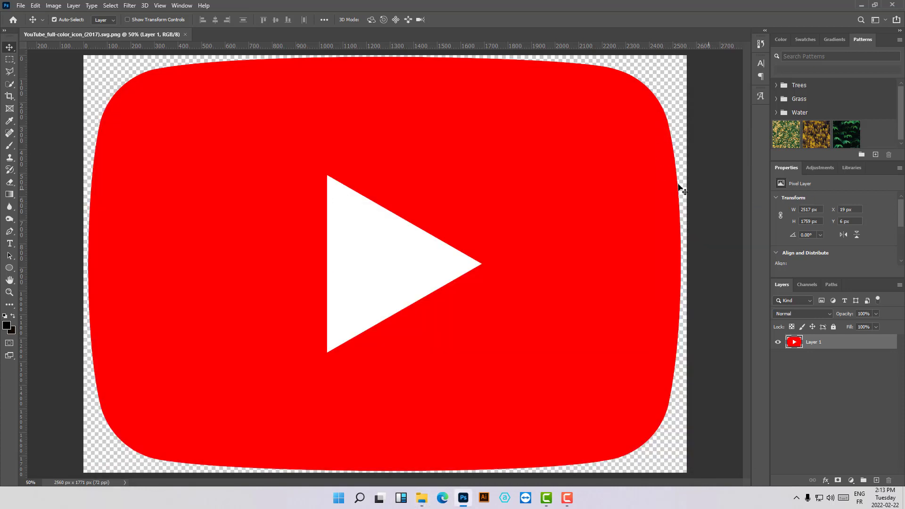
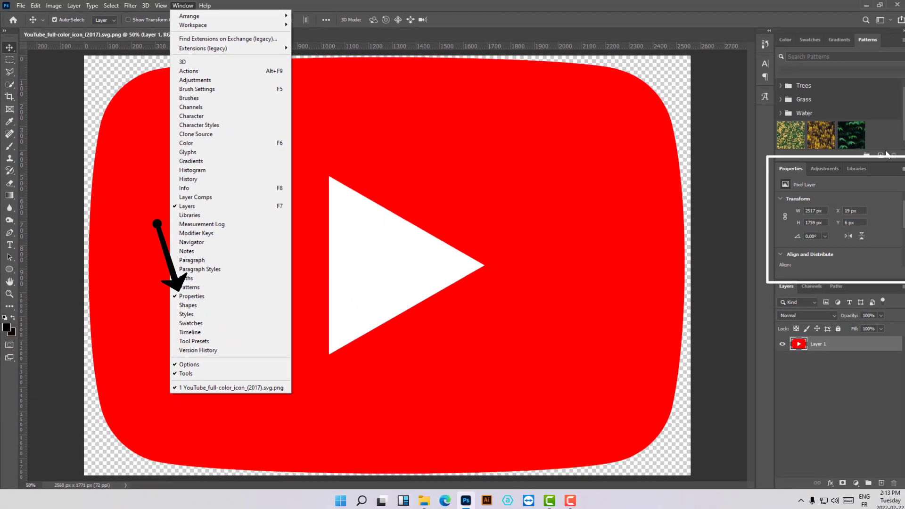
Scale the logo layer down to a width of 251 px, keeping width and height linked to preserve the aspect ratio
click(838, 198)
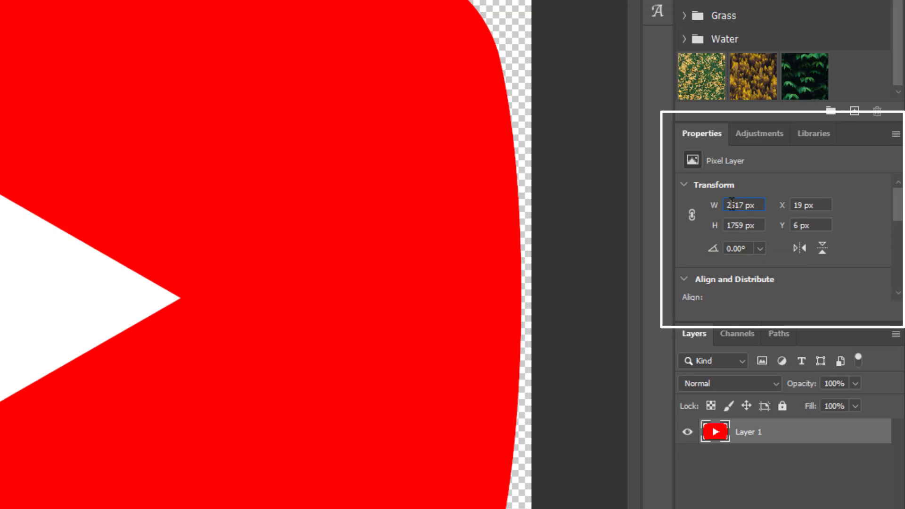
drag(726, 205, 740, 206)
click(741, 205)
key(shift+Right)
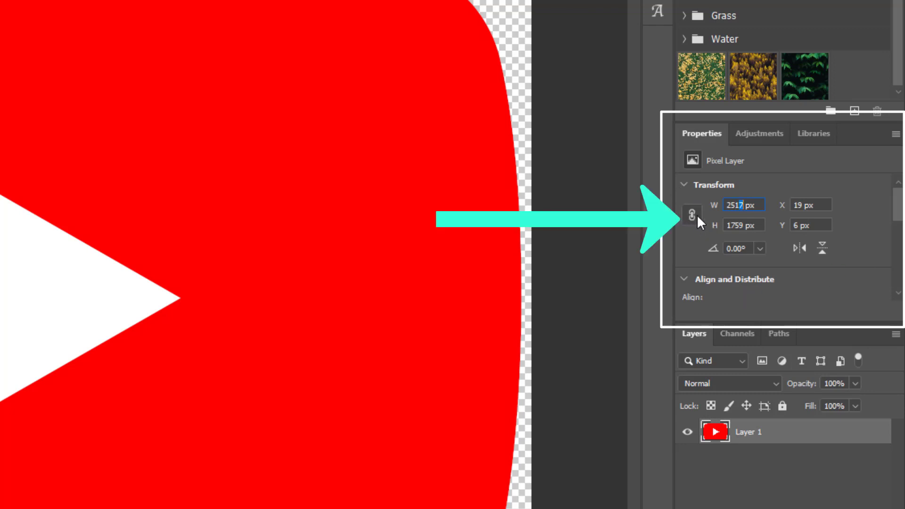
key(ctrl+a)
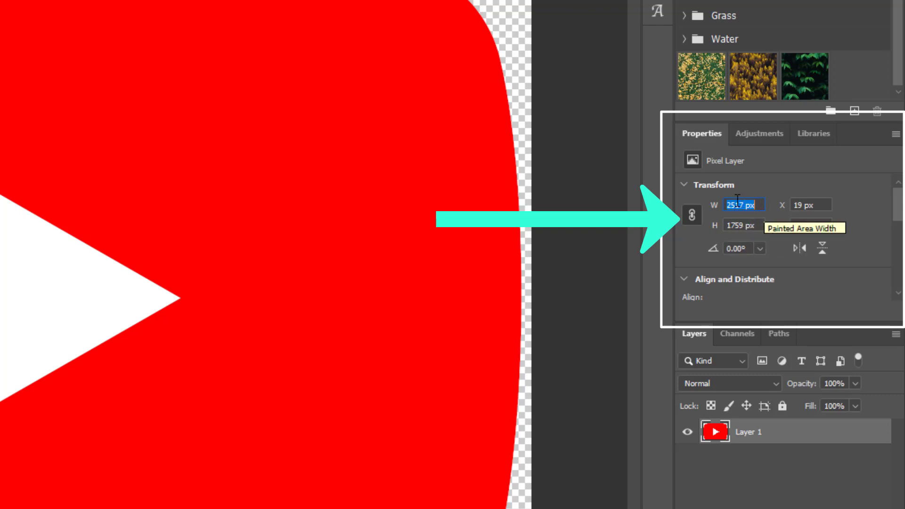
click(692, 214)
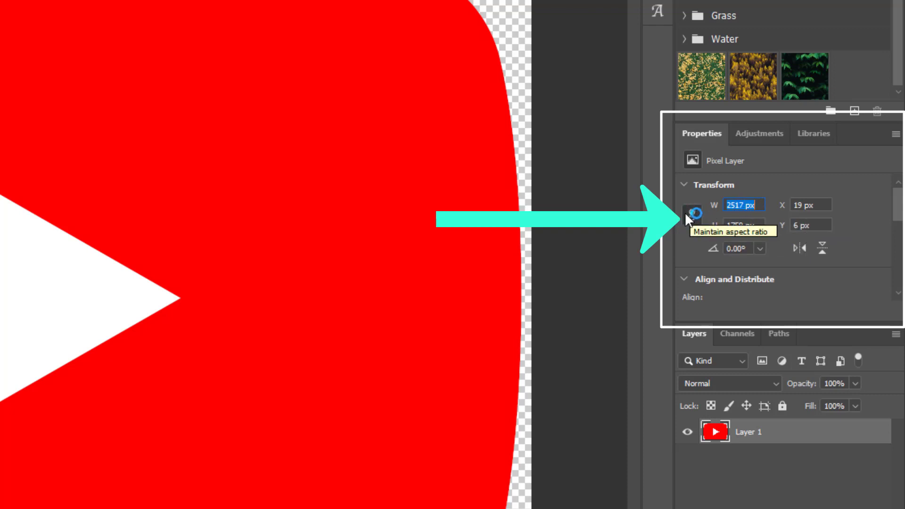
click(742, 206)
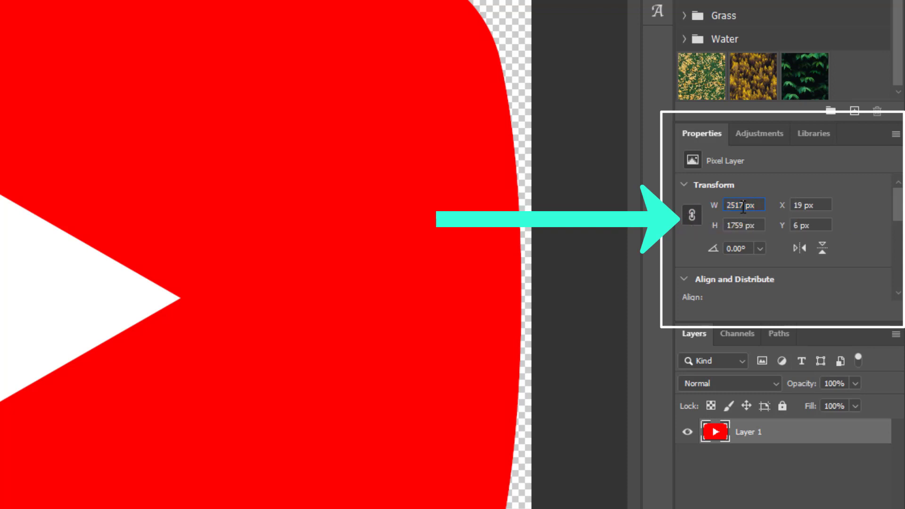
drag(741, 206, 745, 207)
key(BackSpace)
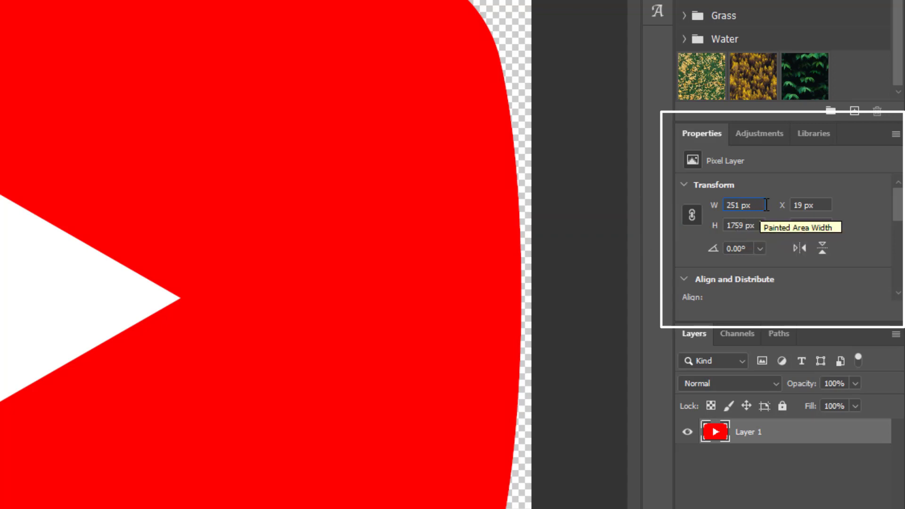
key(Return)
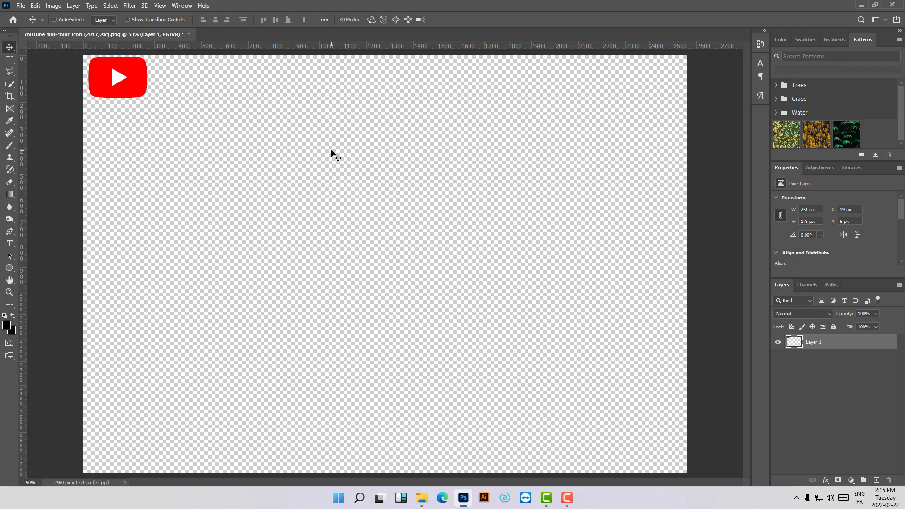
Frame the scaled-down logo with the Crop tool, pulling the crop boundary in from the empty canvas area
key(ctrl+minus)
click(10, 96)
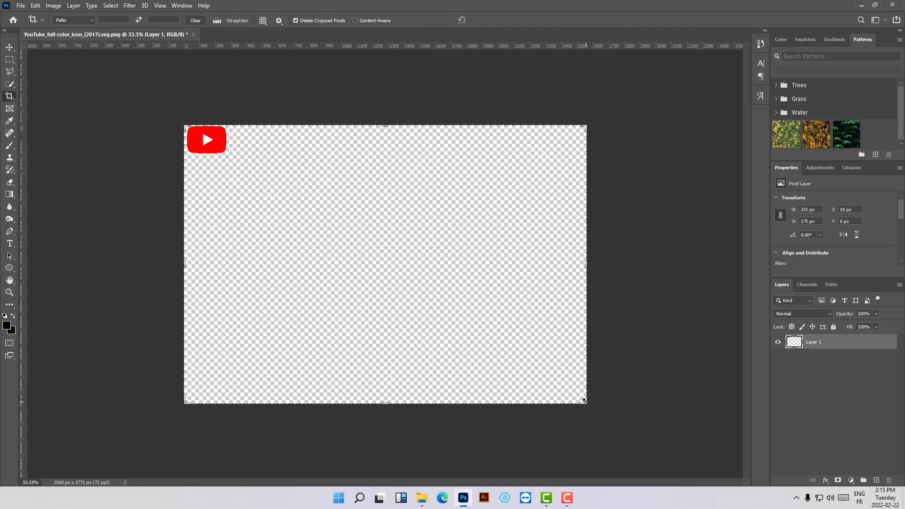
drag(583, 400, 407, 279)
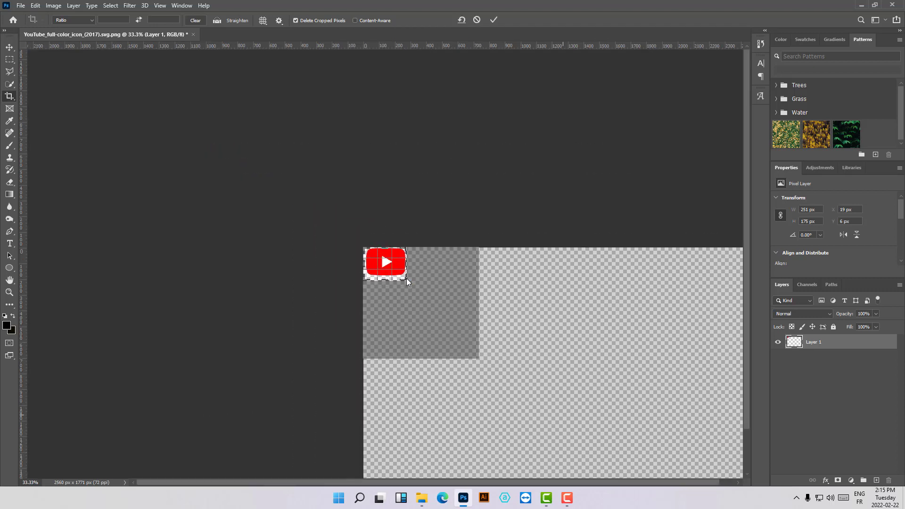
Refine the crop's lower and right edges around the logo and apply the crop at about 287 × 189 px
key(ctrl+plus)
key(ctrl+plus)
key(ctrl+plus)
key(ctrl+plus)
key(ctrl+plus)
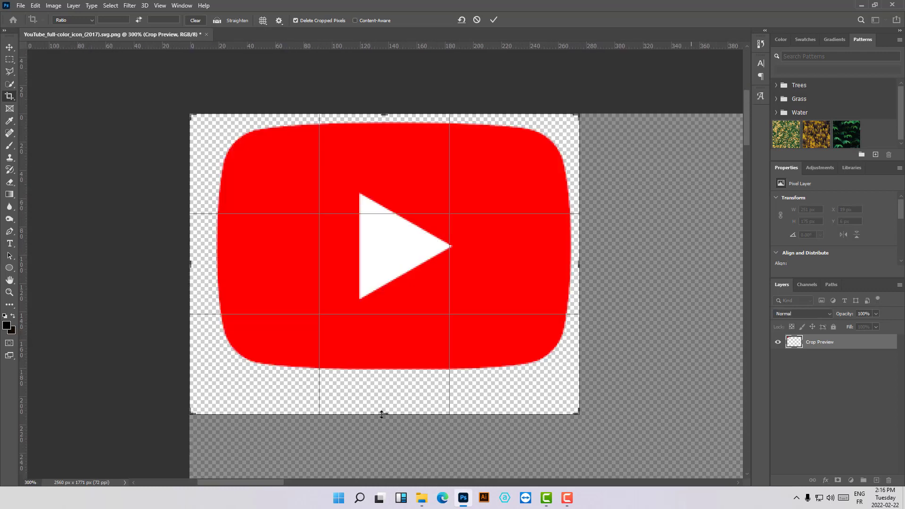
drag(382, 413, 382, 397)
drag(579, 264, 587, 263)
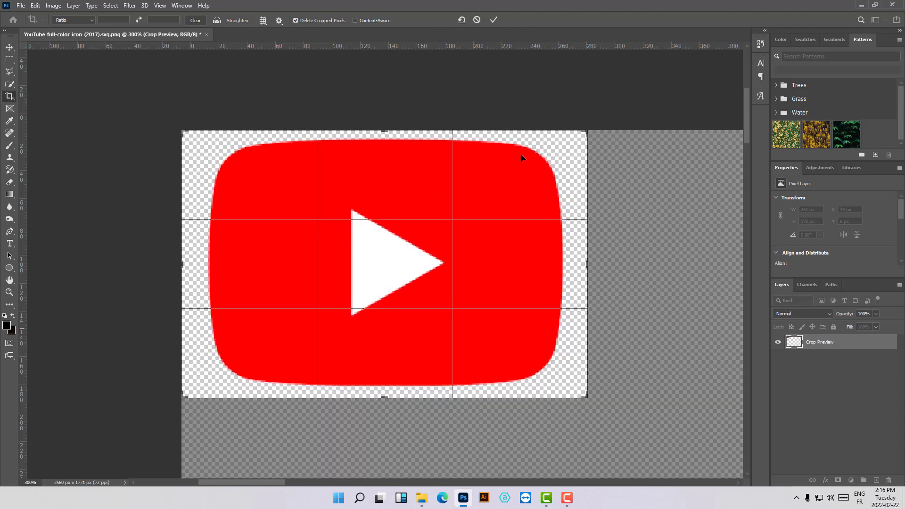
click(494, 19)
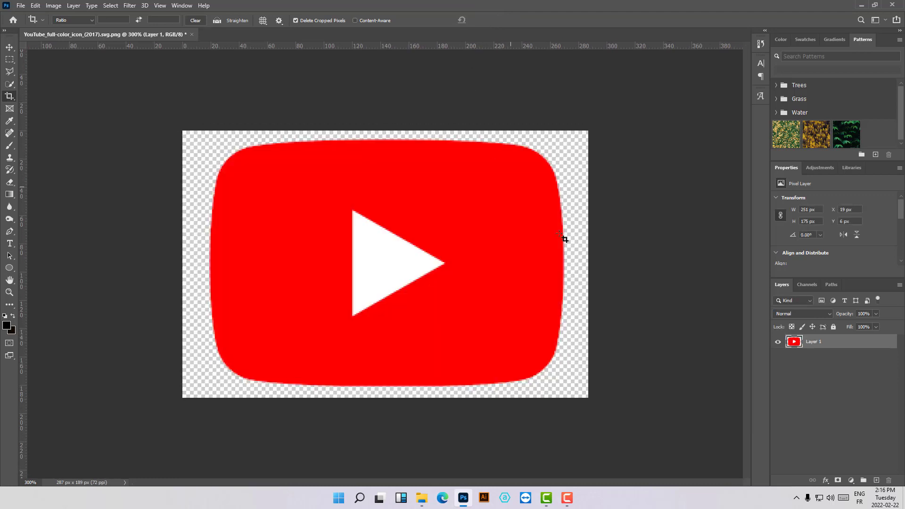
Start saving a copy of the cropped logo on the computer
click(21, 5)
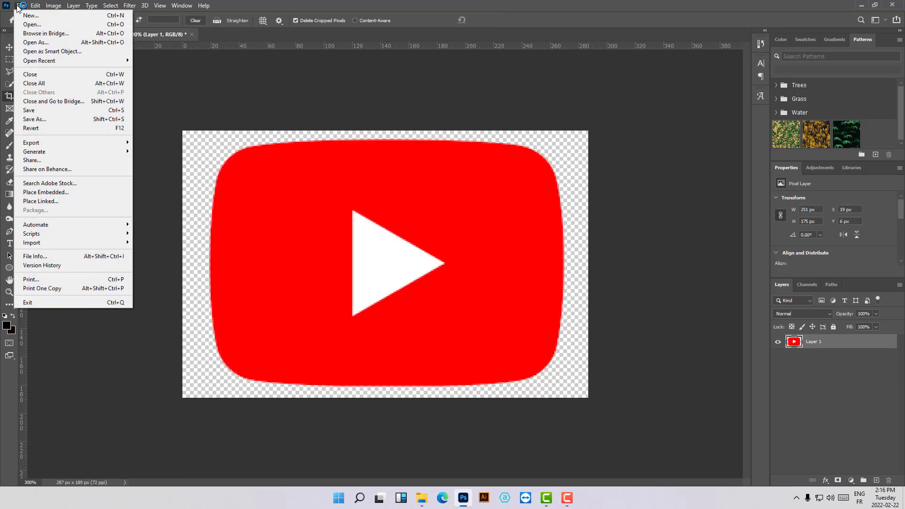
click(74, 119)
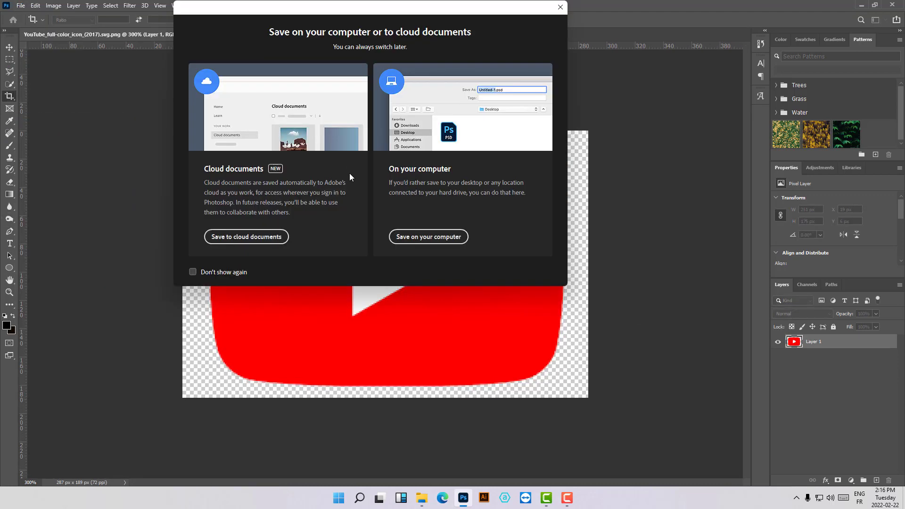
click(428, 237)
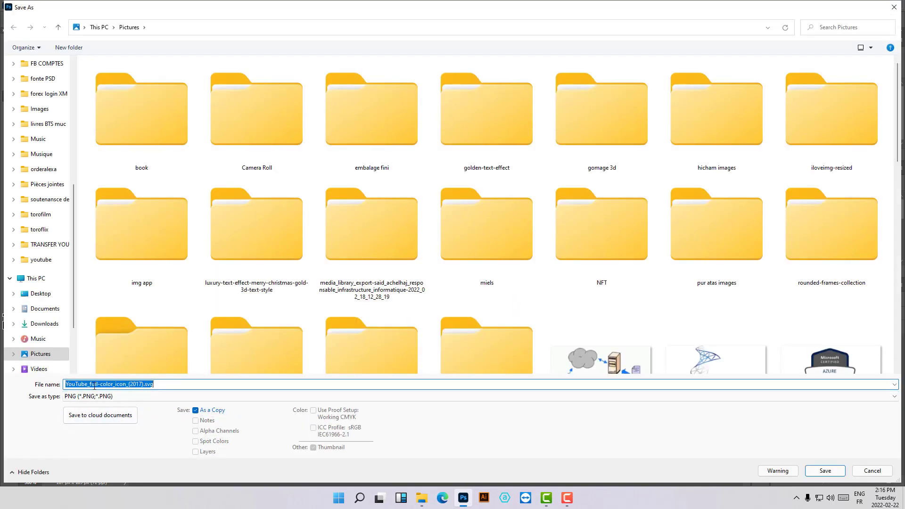
Save the PNG copy as "YouTube_251px" in the youtube logo folder with the large file size (fastest saving) option
click(91, 384)
drag(91, 384, 290, 385)
key(BackSpace)
text(251)
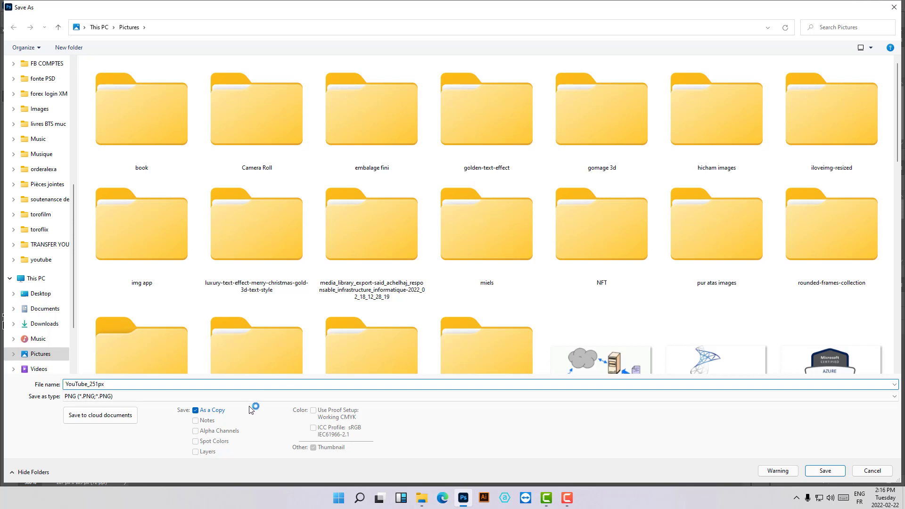
double_click(495, 347)
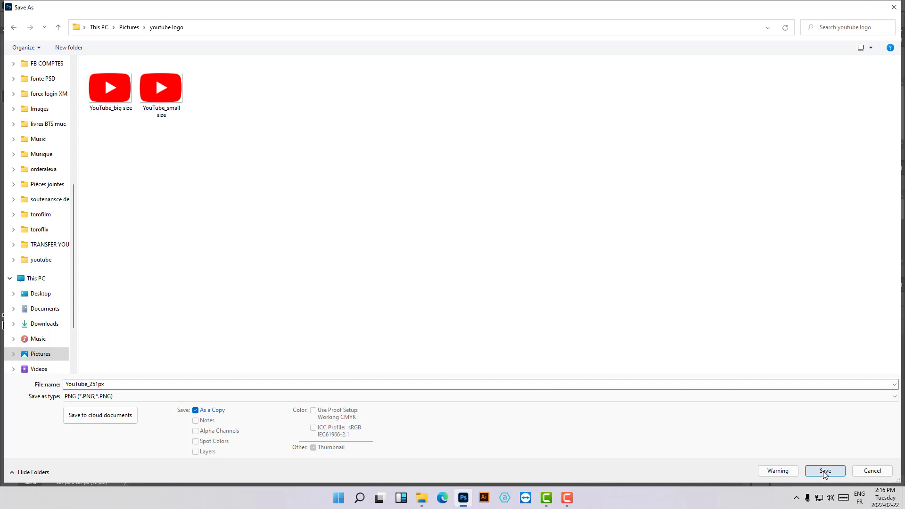
click(825, 472)
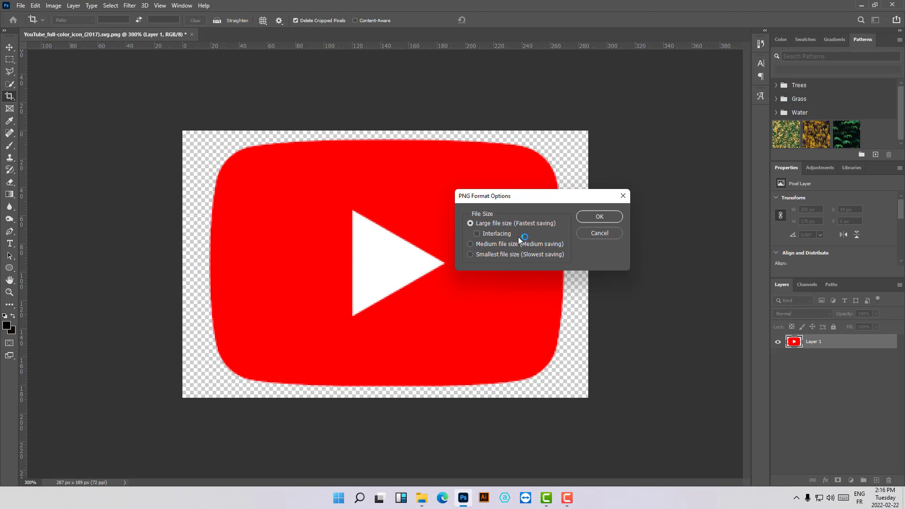
drag(589, 201, 636, 228)
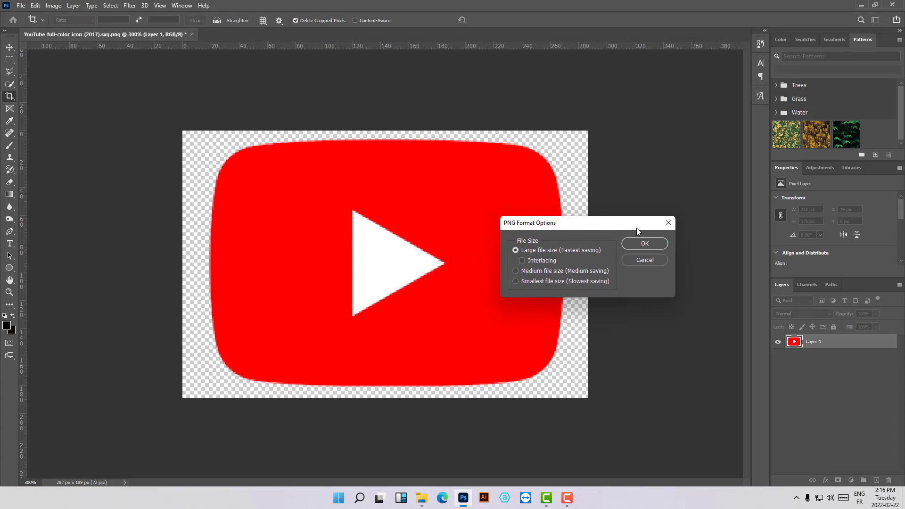
click(643, 245)
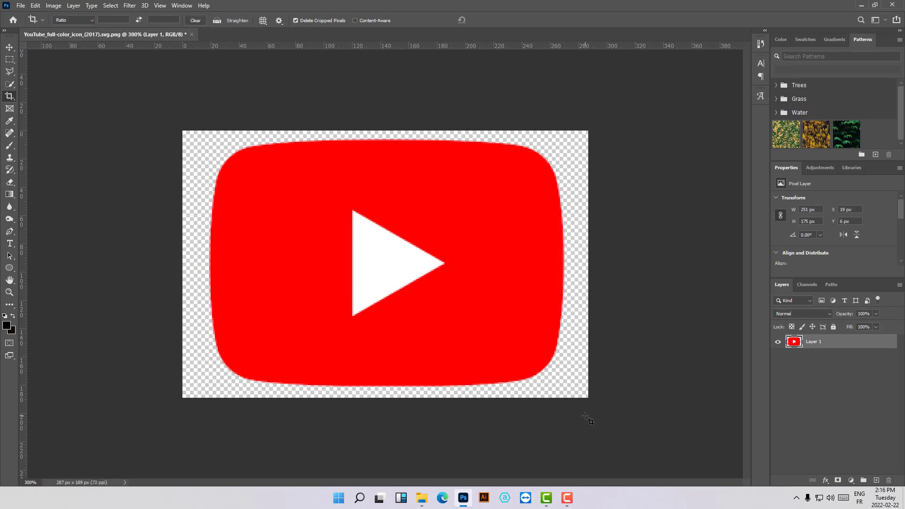
Compare the dimensions and file sizes of YouTube_big size and YouTube_251px in the youtube logo folder
mouse_move(420, 502)
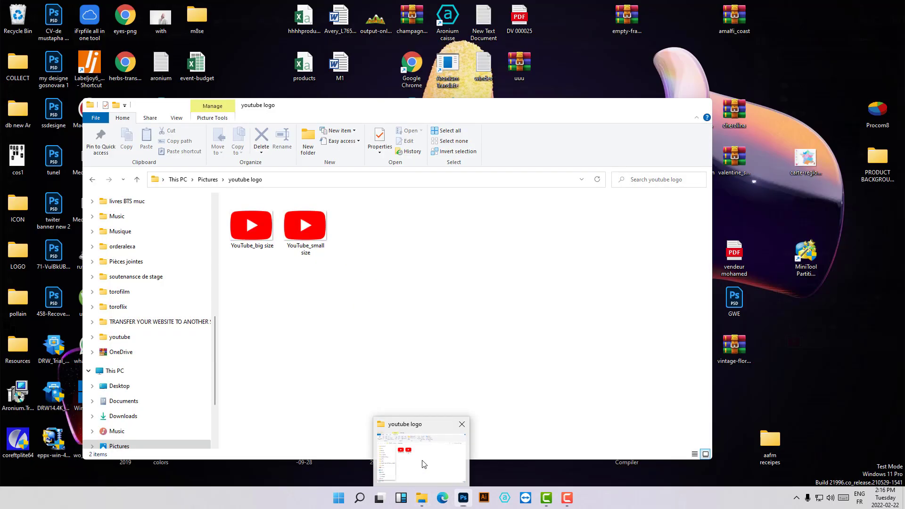
click(423, 462)
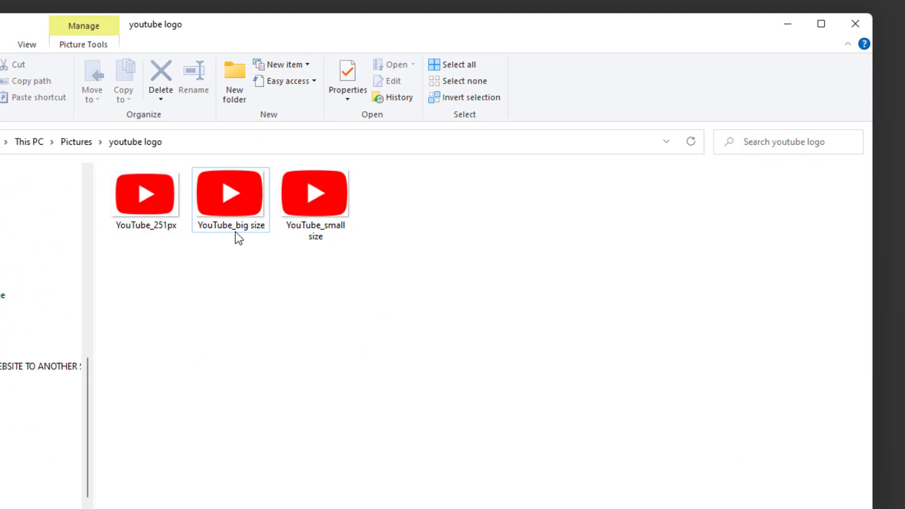
mouse_move(233, 211)
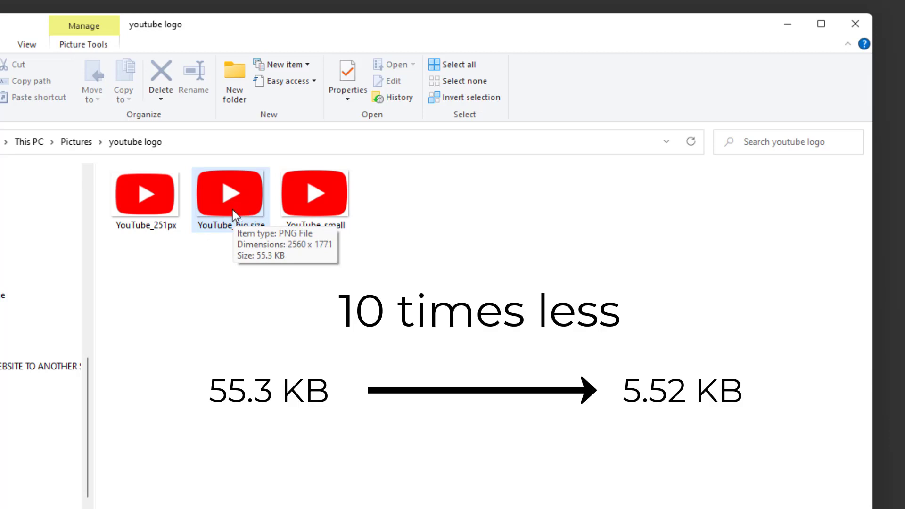
mouse_move(134, 225)
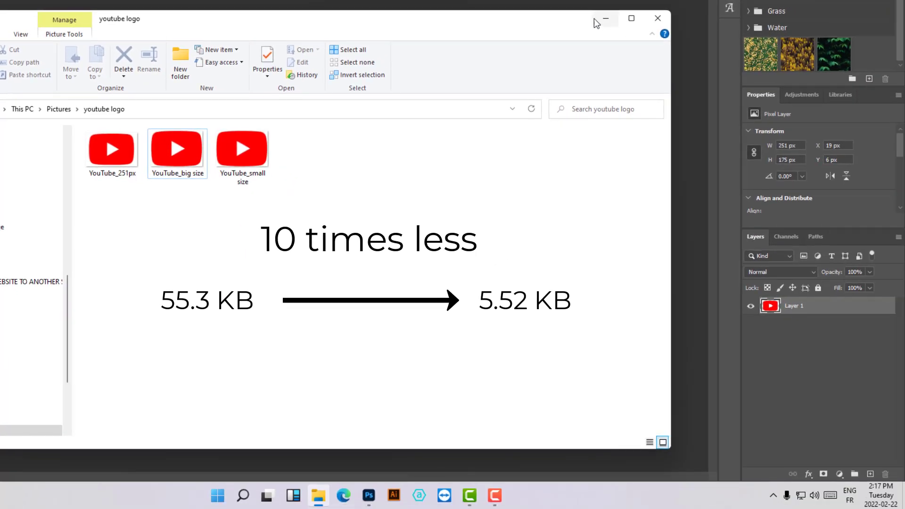
Put the youtube logo folder window away and view the cropped logo in Photoshop at a smaller zoom
drag(568, 19, 471, 13)
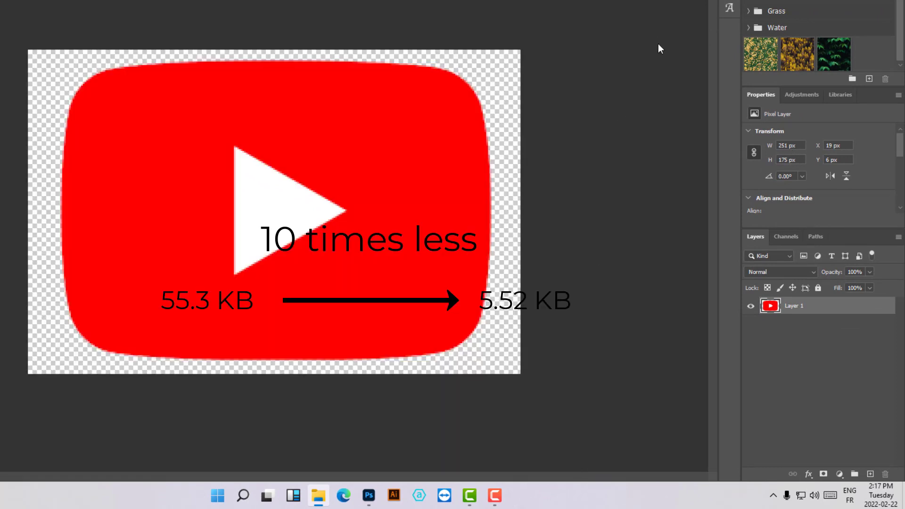
click(657, 44)
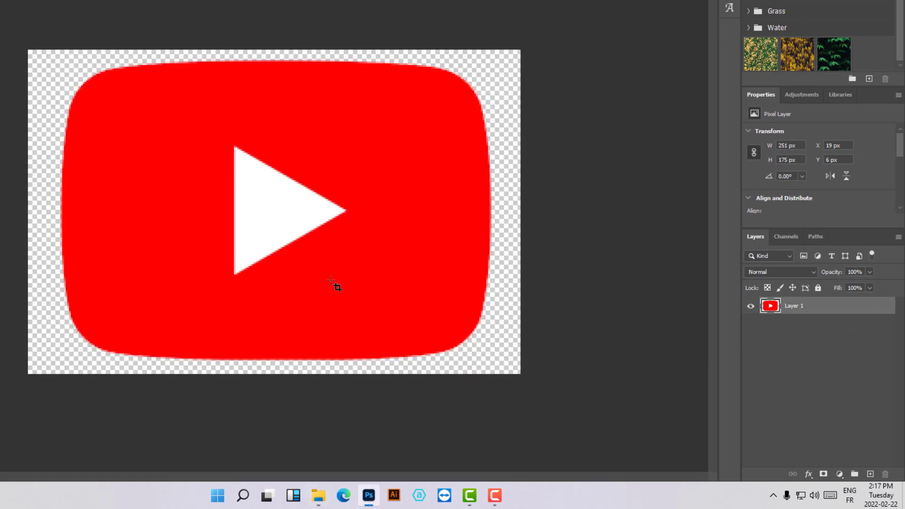
key(ctrl+1)
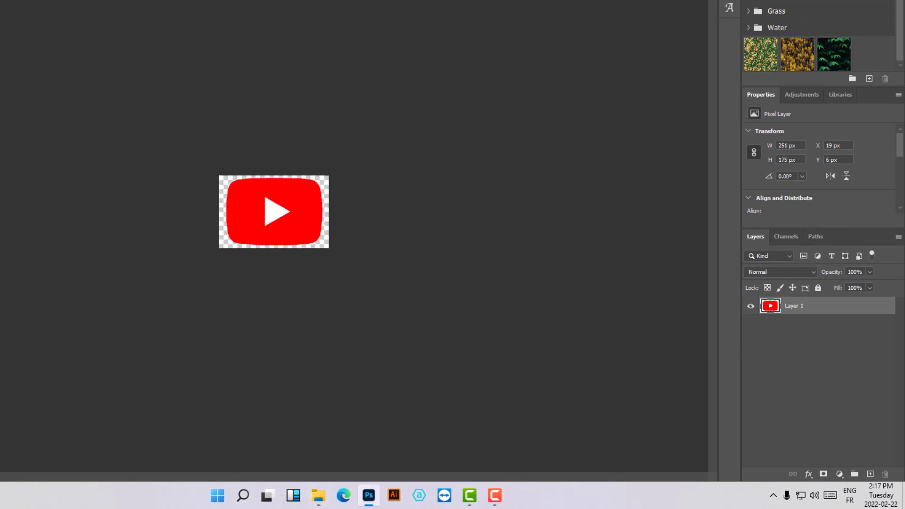
key(ctrl+minus)
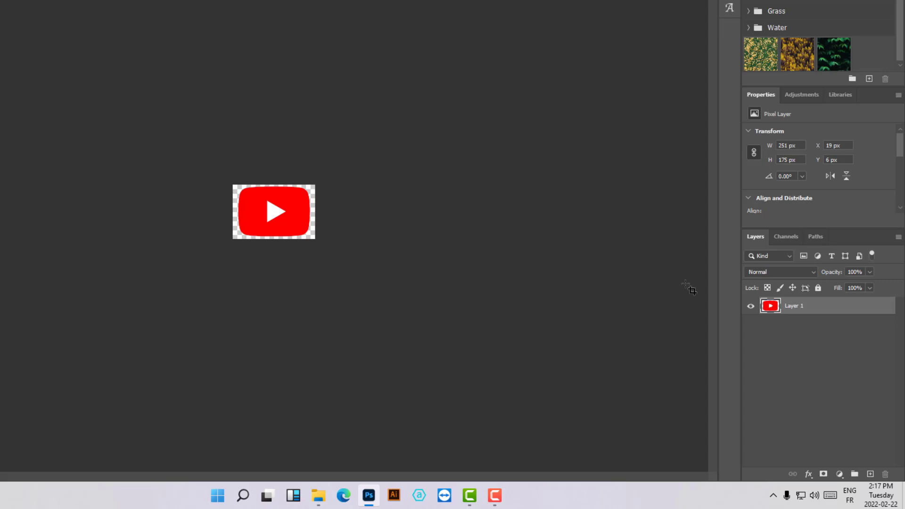